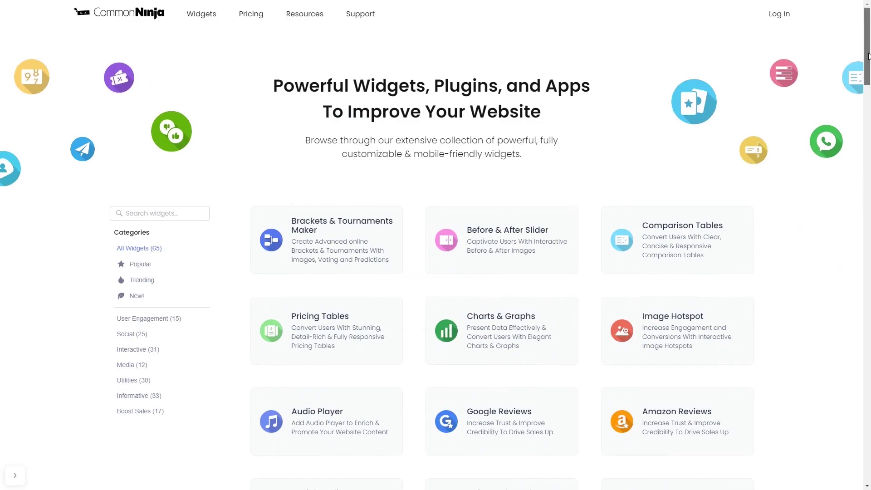
{"action": "left_click_drag", "start_coordinate": [868, 56], "coordinate": [868, 167]}
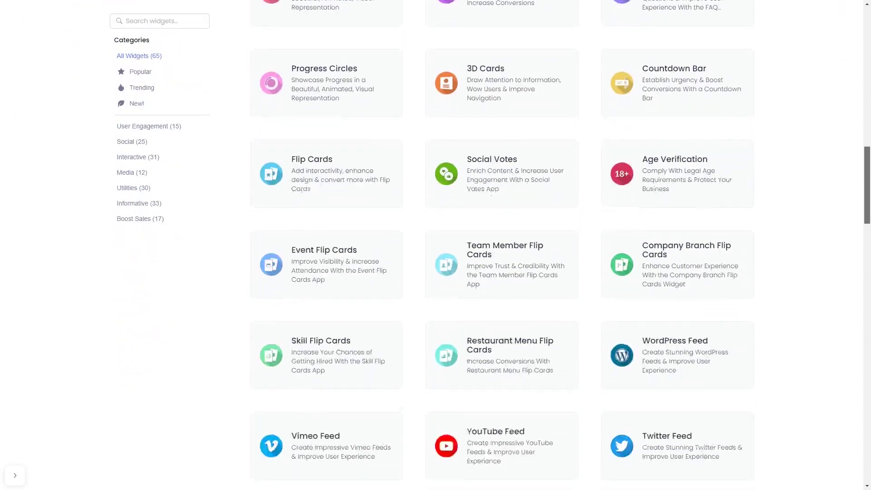
{"action": "left_click_drag", "start_coordinate": [868, 166], "coordinate": [868, 272]}
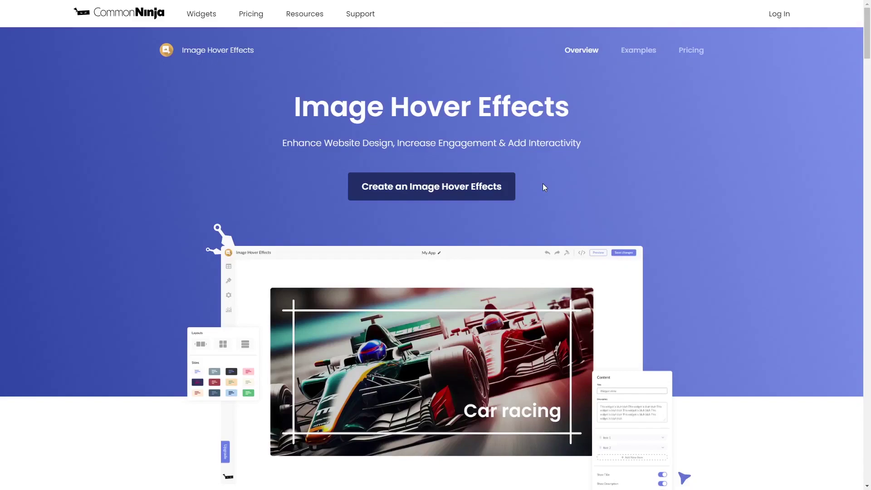
Start the Image Hover Effects widget and add a new item with Unsplash's pink-lit computer photo.
{"action": "left_click", "coordinate": [502, 194]}
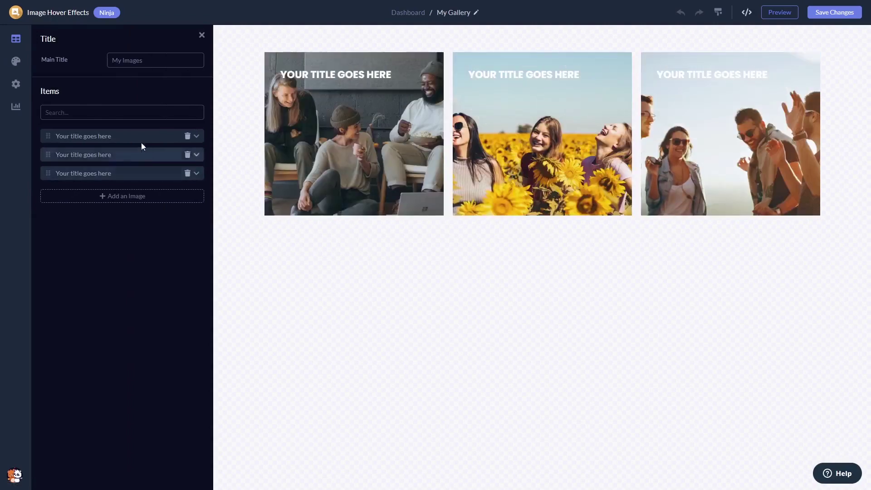
{"action": "left_click", "coordinate": [127, 198]}
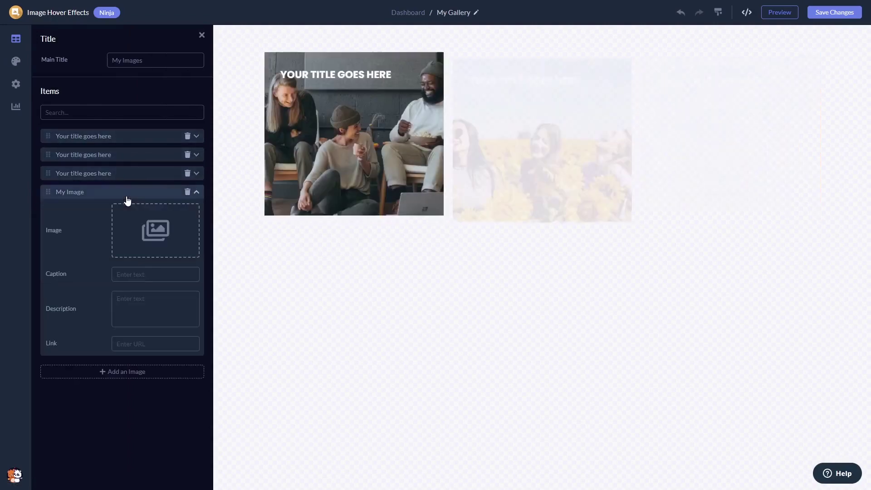
{"action": "left_click", "coordinate": [153, 225]}
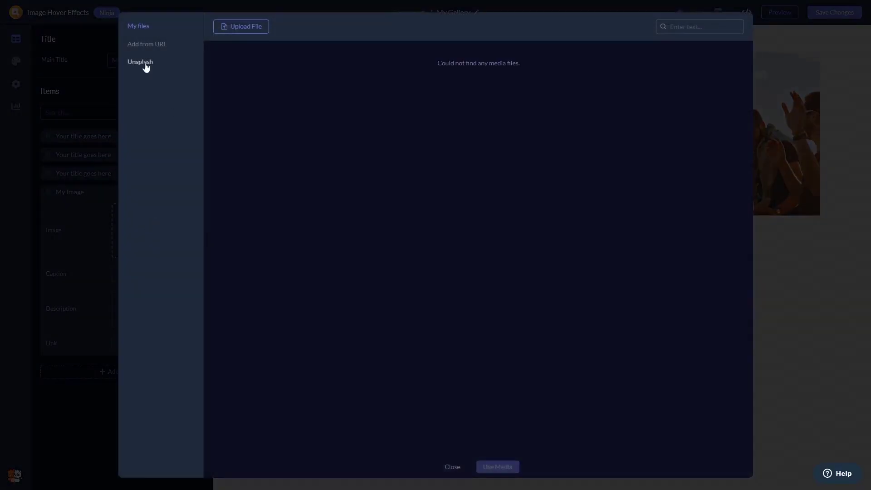
{"action": "left_click", "coordinate": [145, 67]}
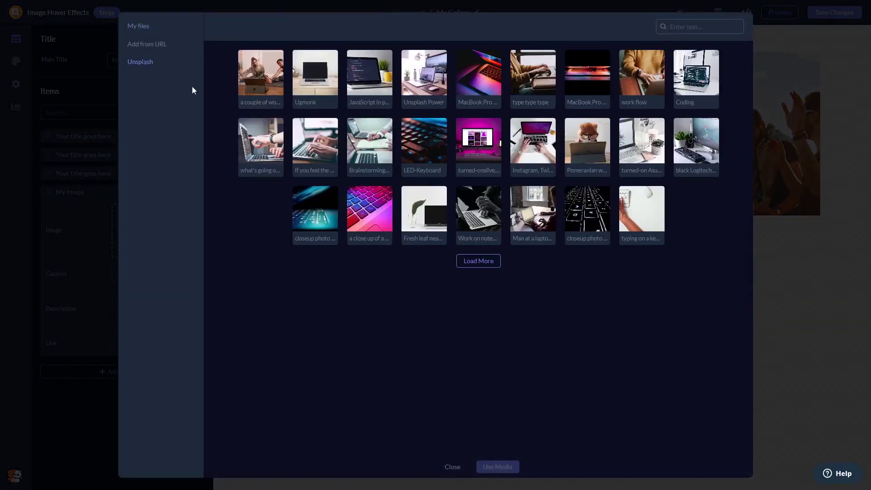
{"action": "left_click", "coordinate": [479, 147]}
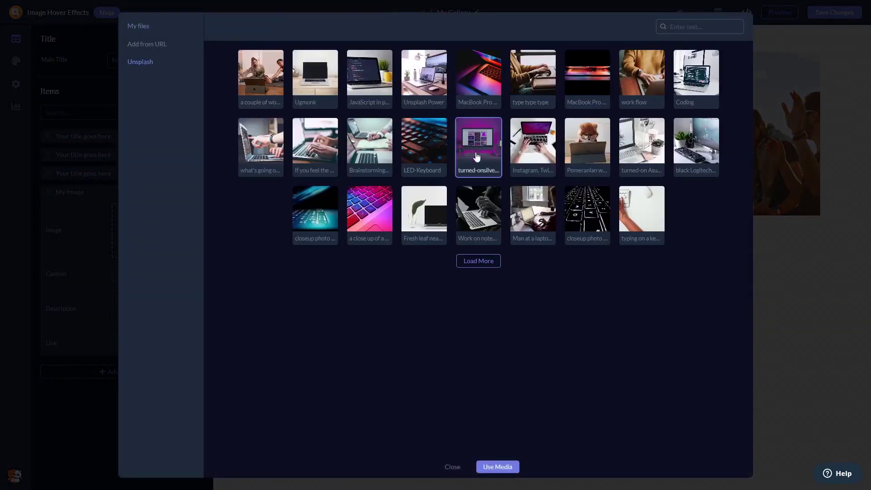
{"action": "left_click", "coordinate": [499, 468]}
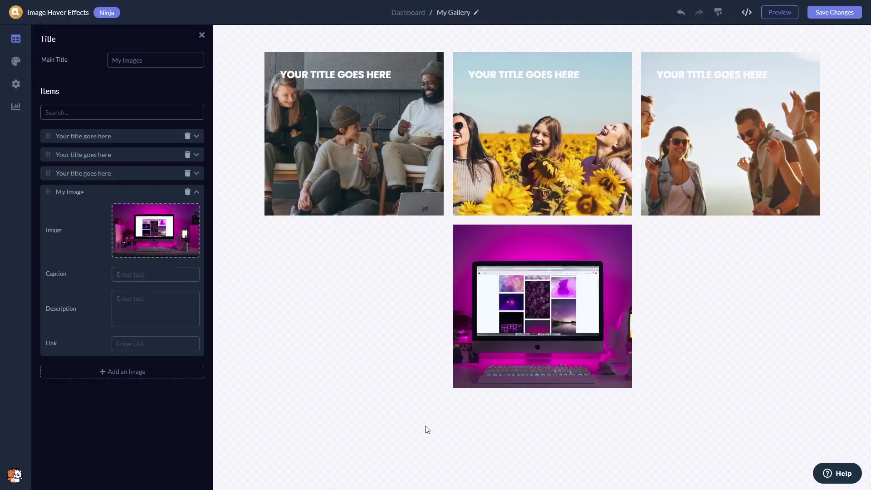
Apply the centred title overlay hover effect, then reduce Item Size and adjust the Gap.
{"action": "left_click", "coordinate": [16, 61]}
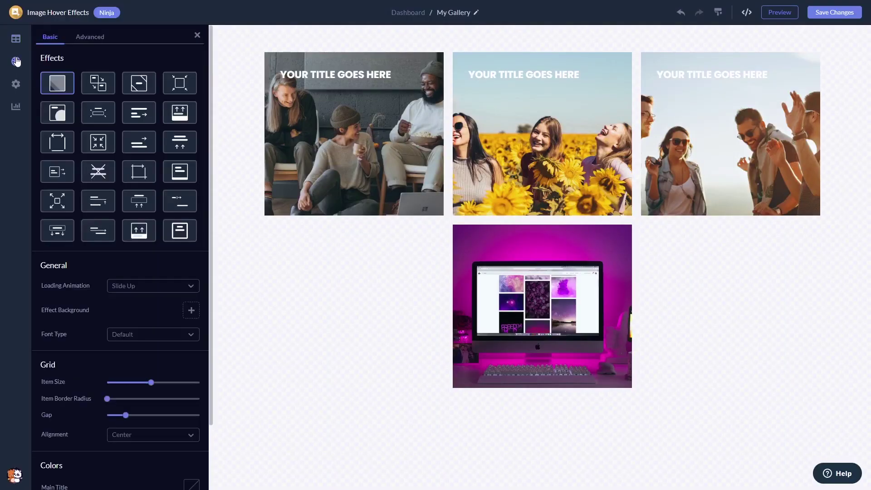
{"action": "left_click", "coordinate": [99, 86]}
{"action": "mouse_move", "coordinate": [542, 133]}
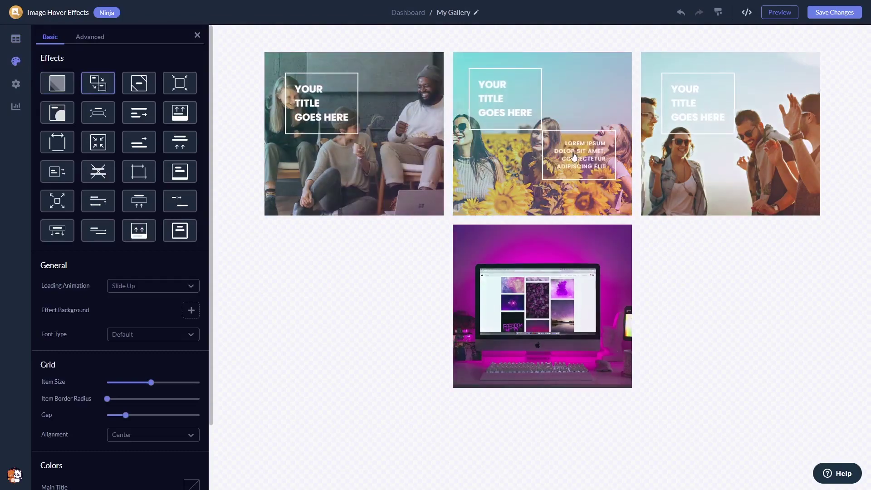
{"action": "left_click", "coordinate": [180, 112]}
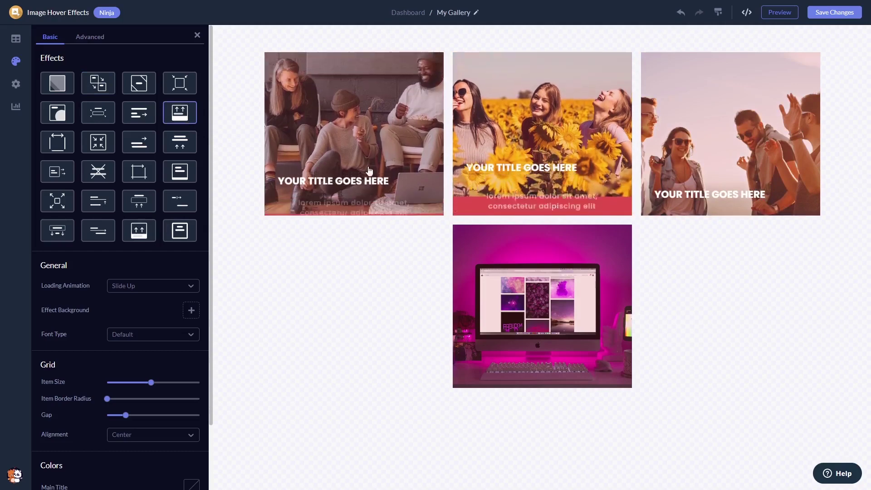
{"action": "left_click", "coordinate": [102, 146]}
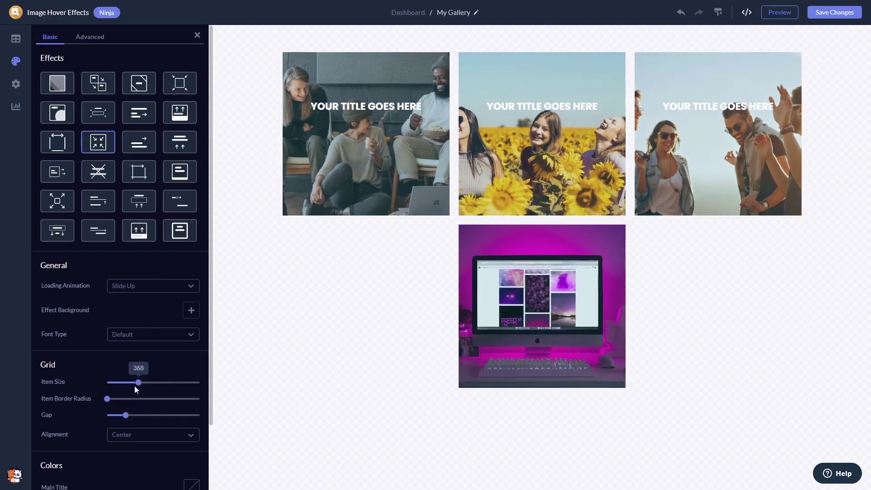
{"action": "left_click_drag", "start_coordinate": [151, 382], "coordinate": [132, 383]}
{"action": "mouse_move", "coordinate": [127, 415]}
{"action": "left_mouse_down"}
{"action": "mouse_move", "coordinate": [111, 416]}
{"action": "mouse_move", "coordinate": [132, 412]}
{"action": "left_mouse_up"}
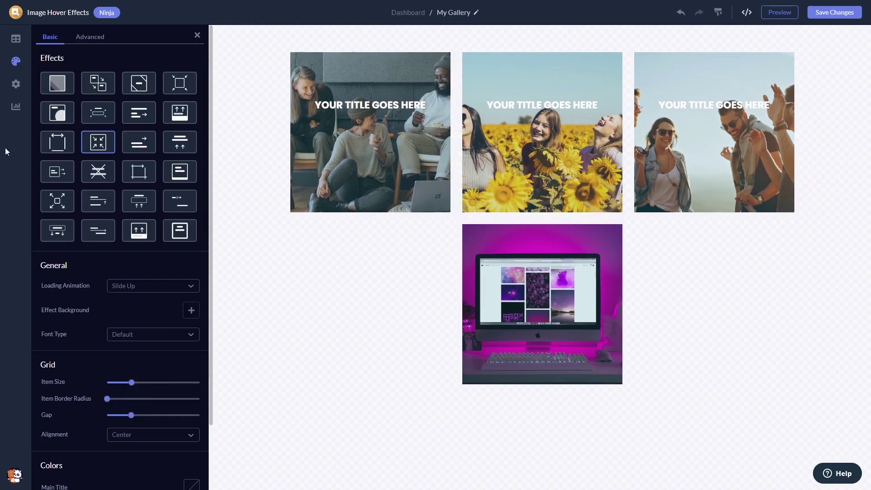
Review the widget's Visibility settings, then go back via the Dashboard breadcrumb.
{"action": "left_click", "coordinate": [16, 86]}
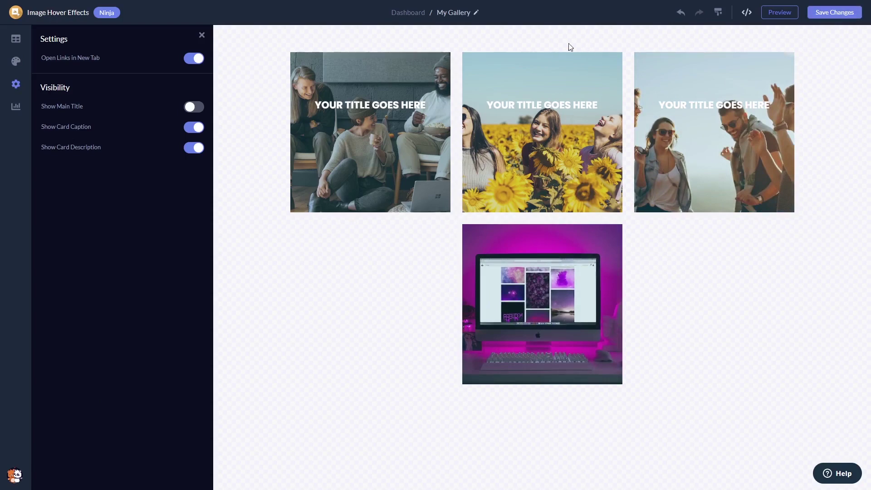
{"action": "left_click", "coordinate": [403, 15]}
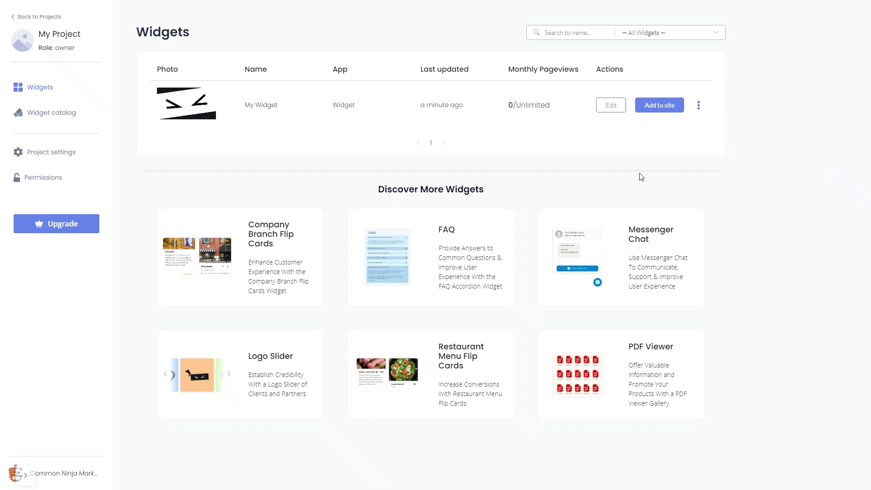
Copy the installation code from the Add to site dialog, then close it.
{"action": "left_click", "coordinate": [664, 110]}
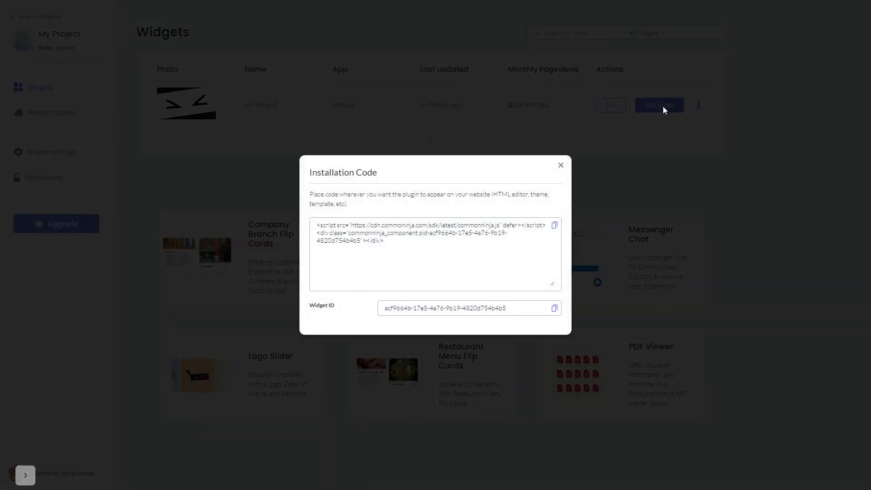
{"action": "left_click", "coordinate": [556, 226]}
{"action": "left_click", "coordinate": [561, 166]}
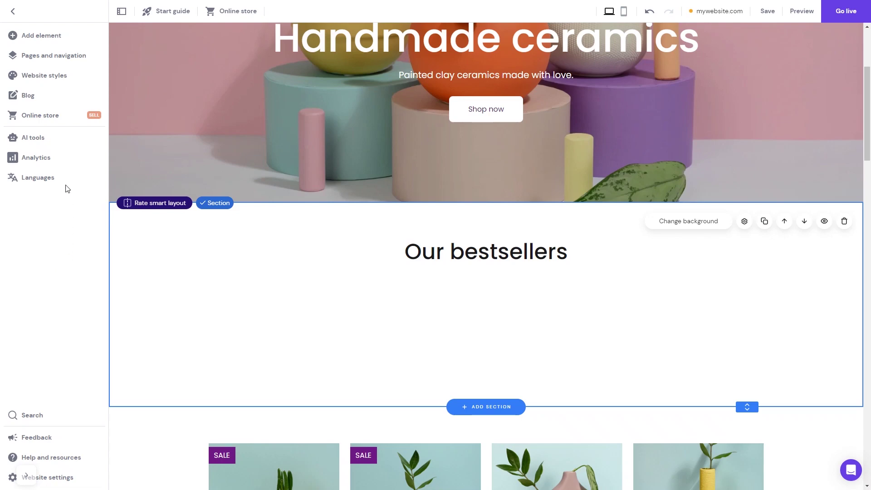
Drop an Embed code element under the Our bestsellers heading and enlarge it.
{"action": "left_click", "coordinate": [48, 42]}
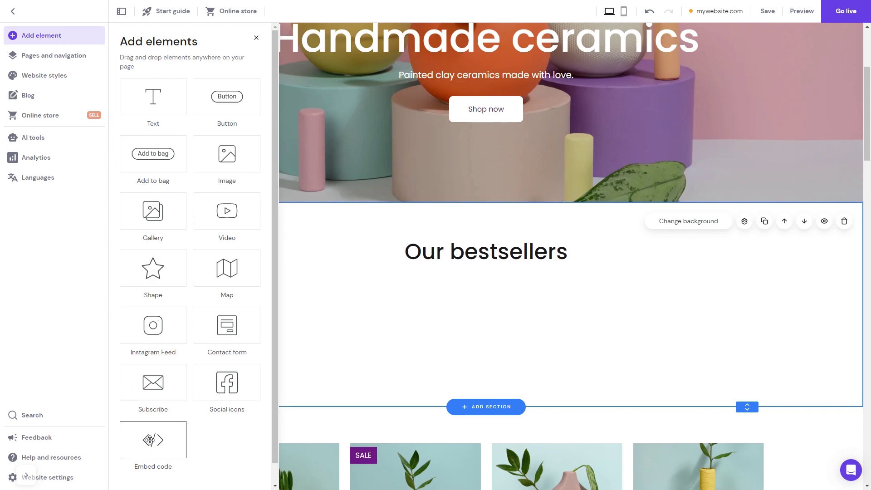
{"action": "left_click_drag", "start_coordinate": [148, 441], "coordinate": [492, 324]}
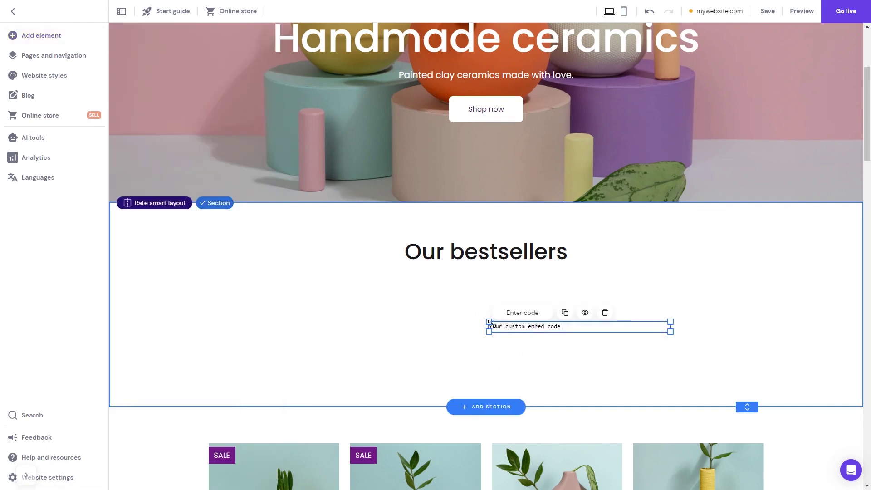
{"action": "mouse_move", "coordinate": [525, 328]}
{"action": "left_mouse_down"}
{"action": "mouse_move", "coordinate": [435, 337]}
{"action": "mouse_move", "coordinate": [252, 331]}
{"action": "left_mouse_up"}
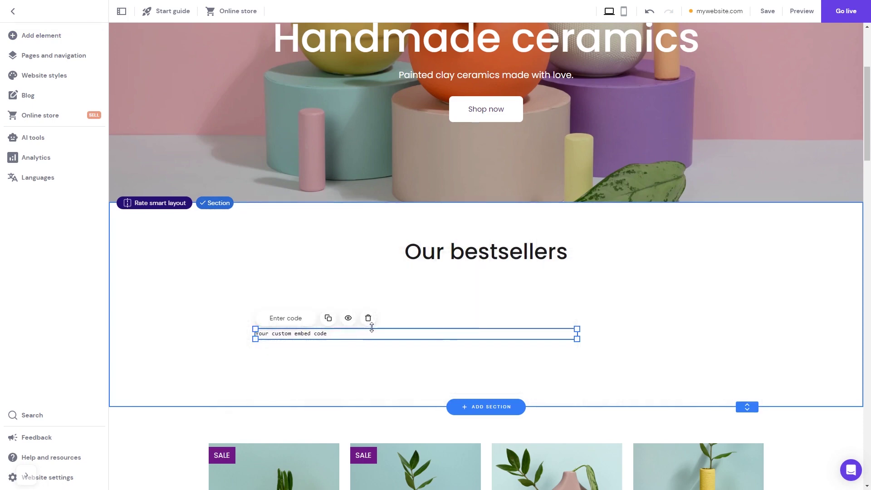
{"action": "left_click_drag", "start_coordinate": [367, 329], "coordinate": [390, 274]}
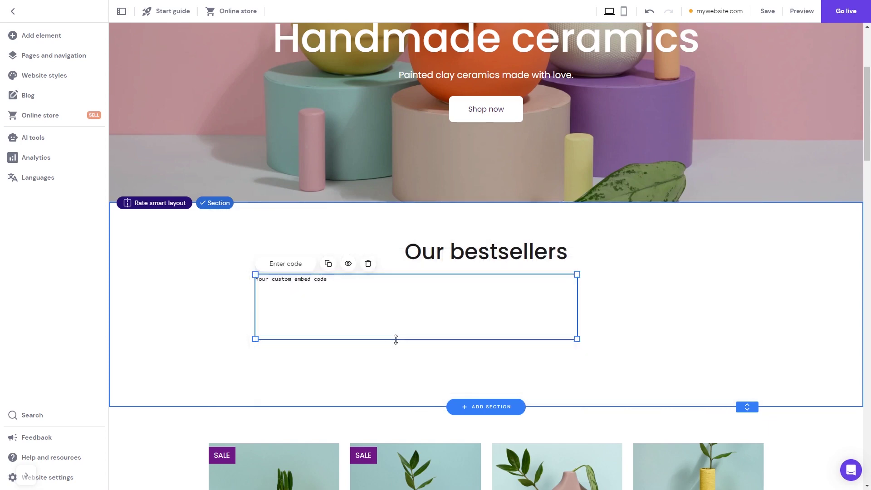
{"action": "left_click_drag", "start_coordinate": [396, 337], "coordinate": [400, 395]}
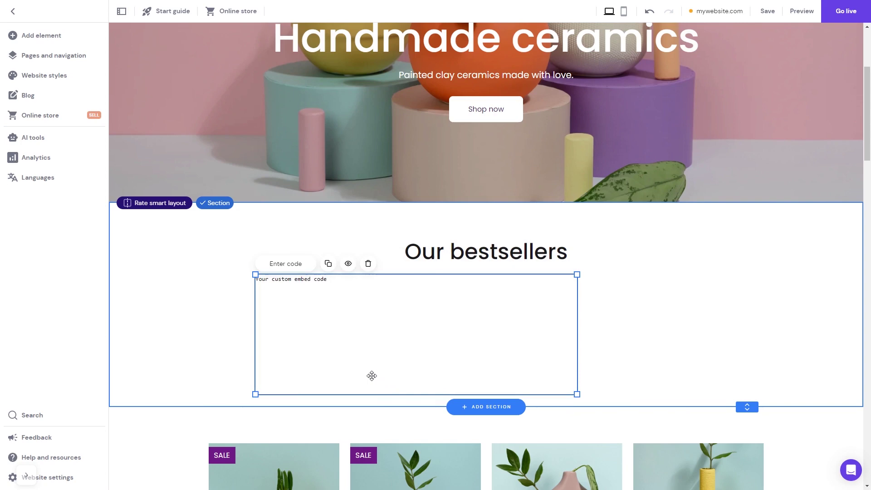
Replace the placeholder code with the pasted Common Ninja installation code and embed it.
{"action": "left_click", "coordinate": [291, 266]}
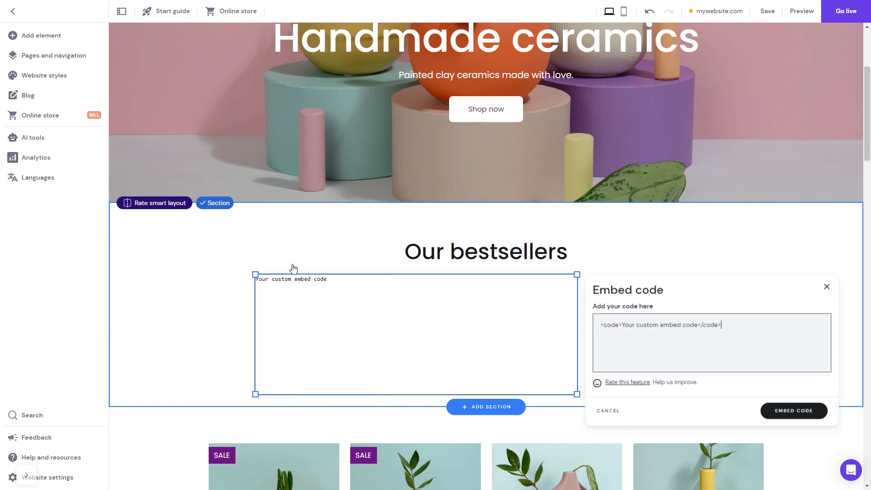
{"action": "triple_click", "coordinate": [620, 325]}
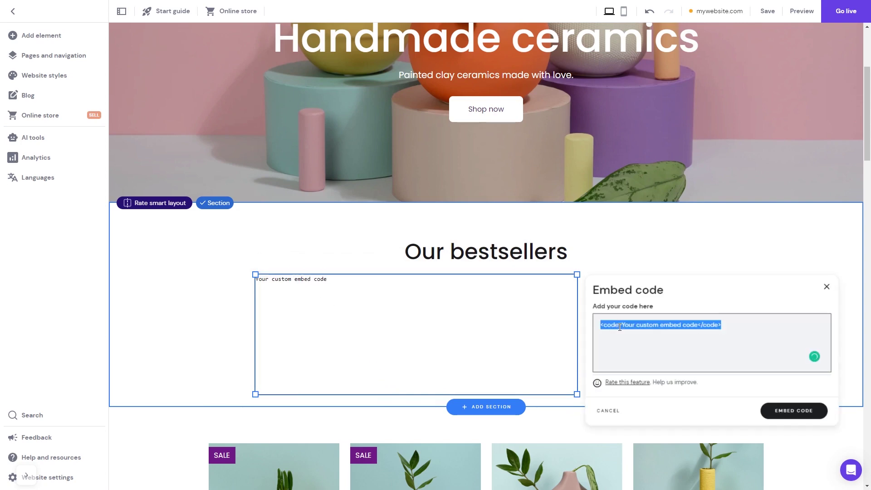
{"action": "key", "text": "ctrl+v"}
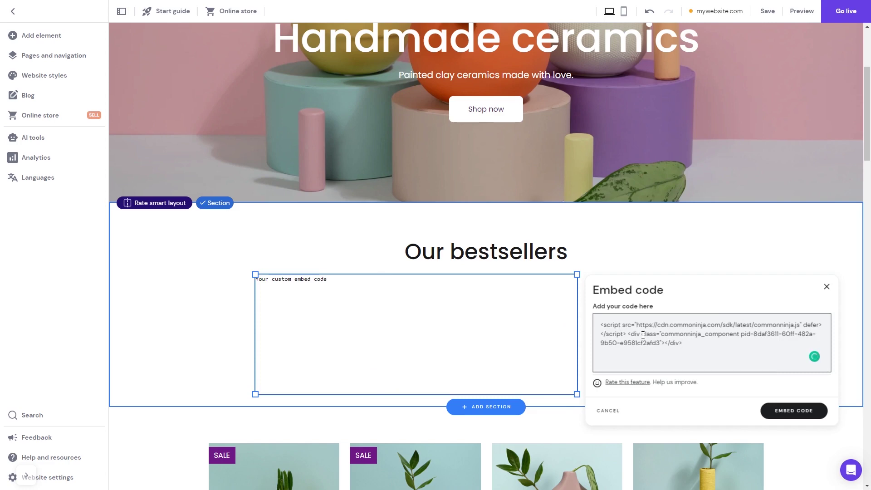
{"action": "left_click", "coordinate": [785, 415]}
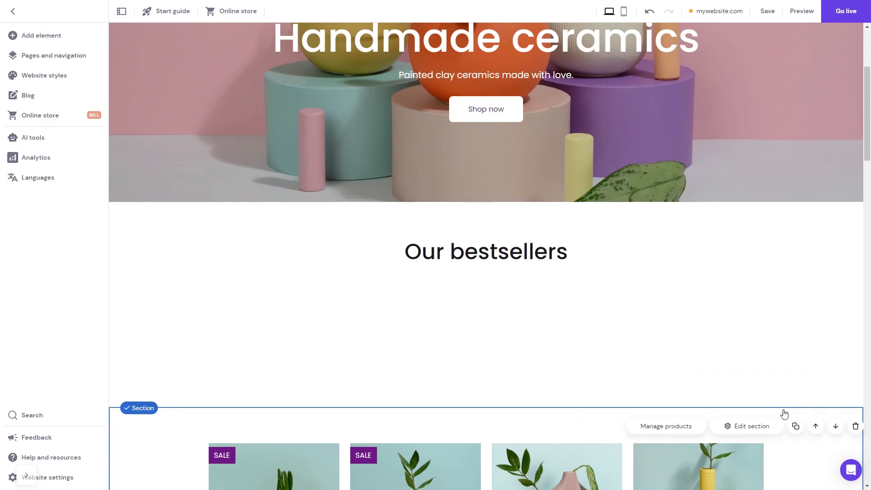